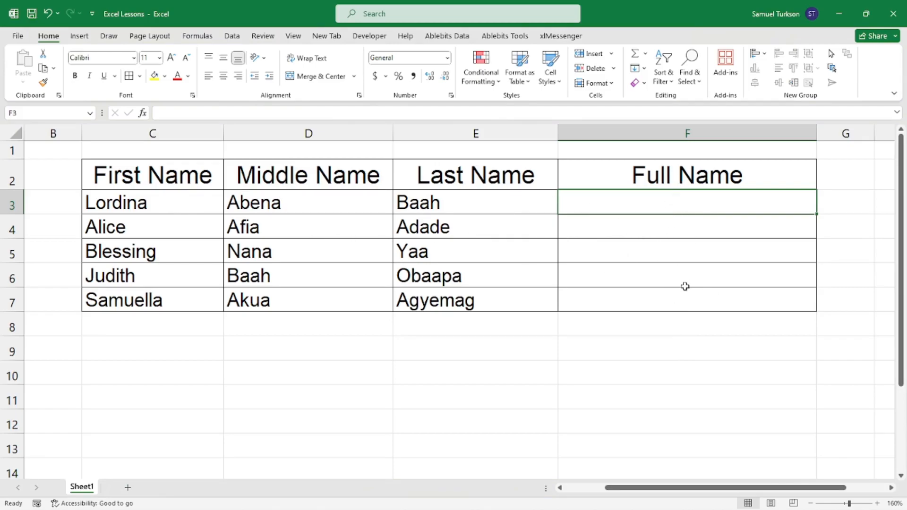
Enter the formula =CONCATENATE(C3," ",D3," ",E3) in F3 to join the first, middle and last names with spaces
text(=)
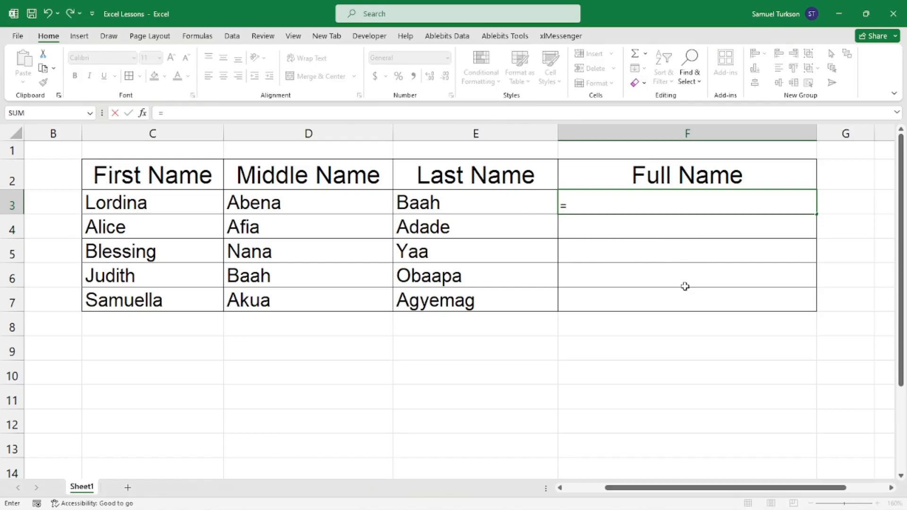
text(con)
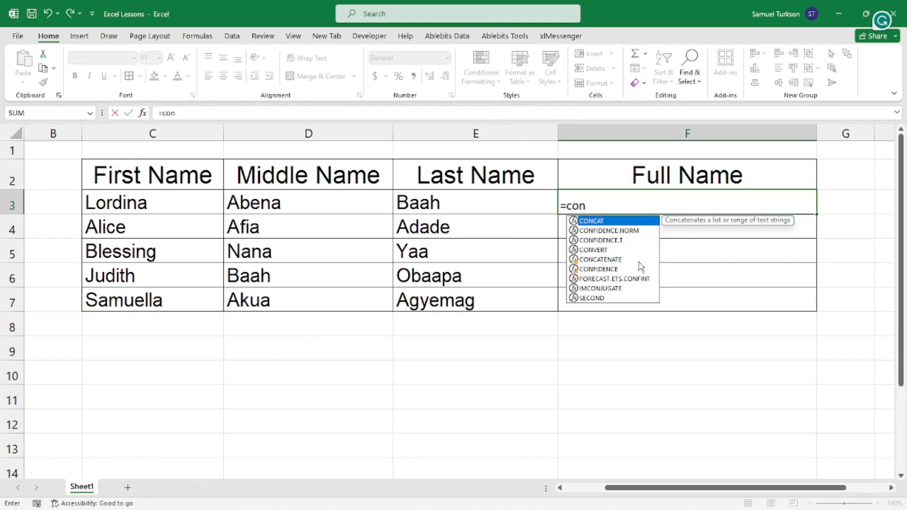
text(ca)
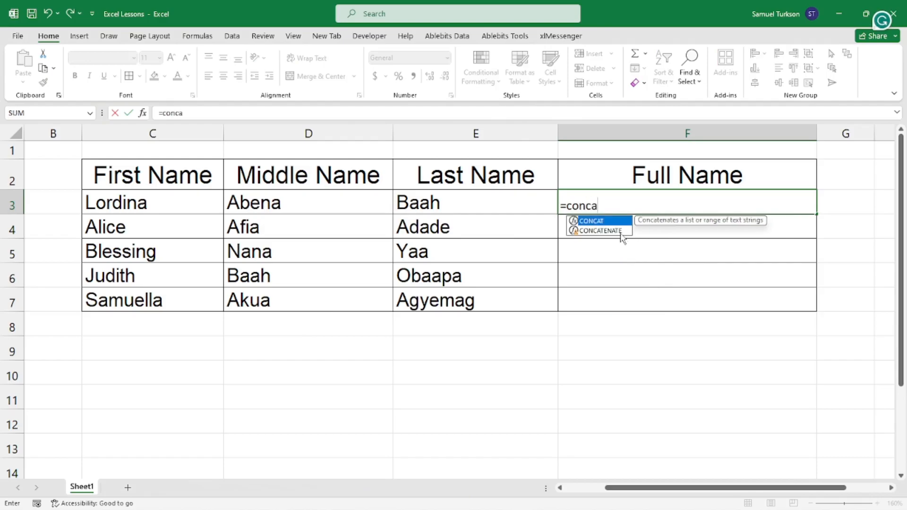
double_click(621, 232)
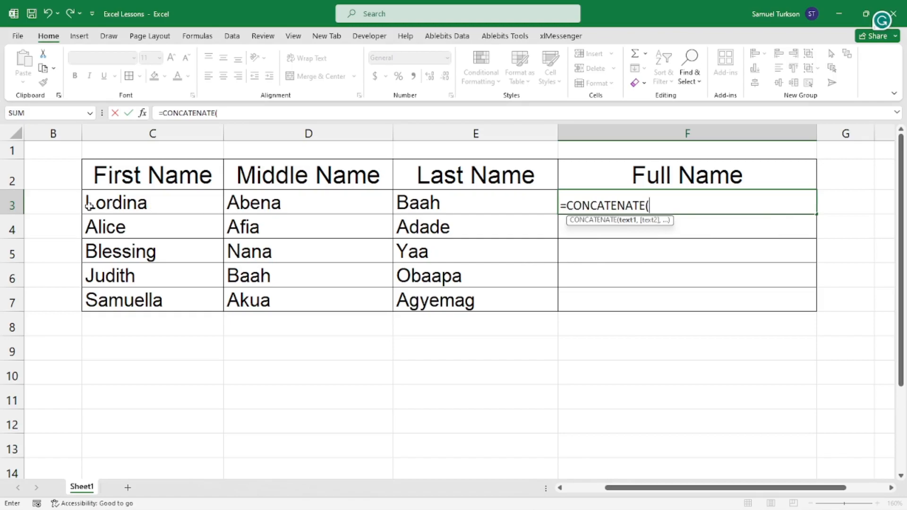
click(157, 204)
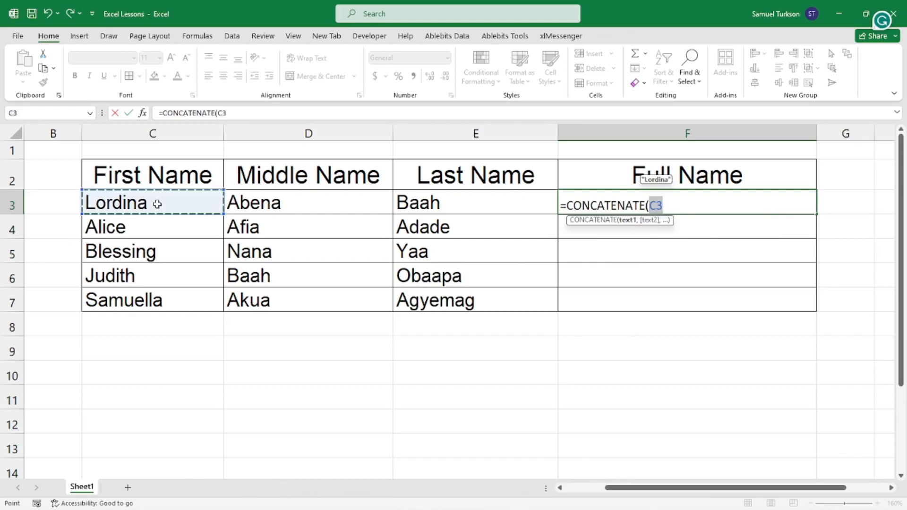
text(,)
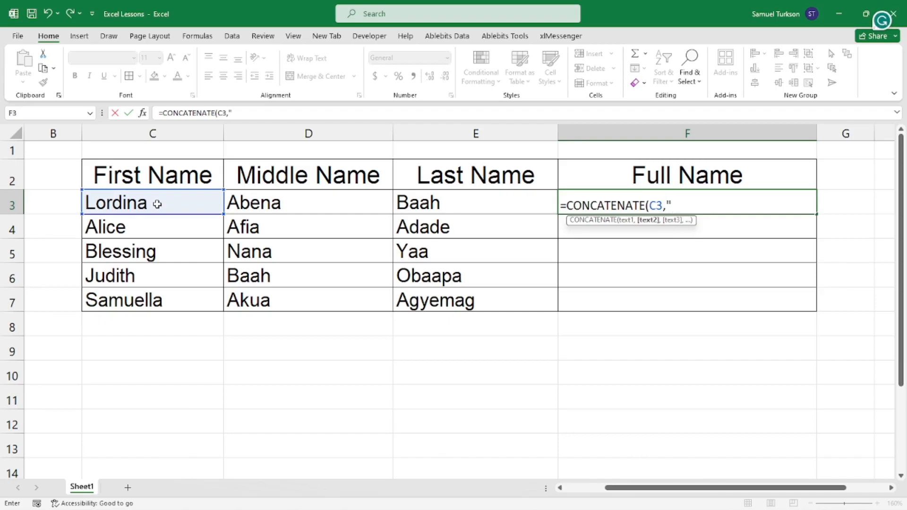
text(" ",)
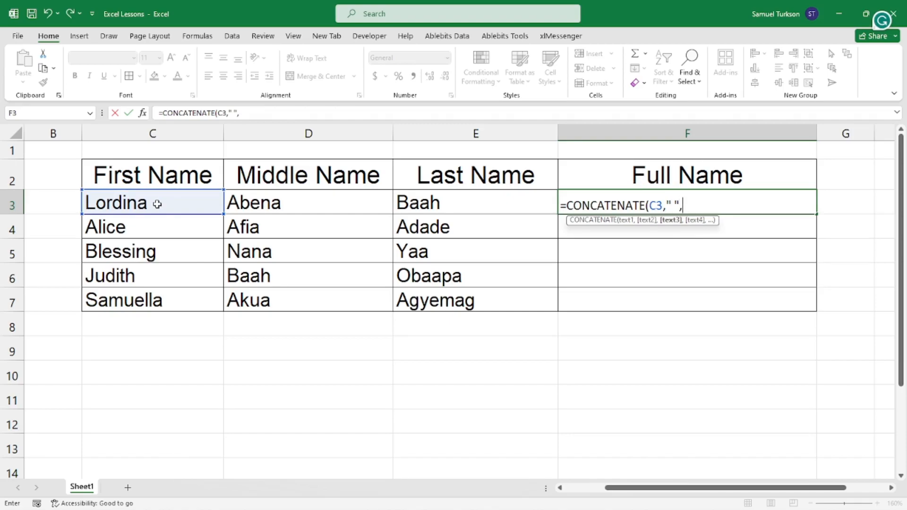
click(303, 200)
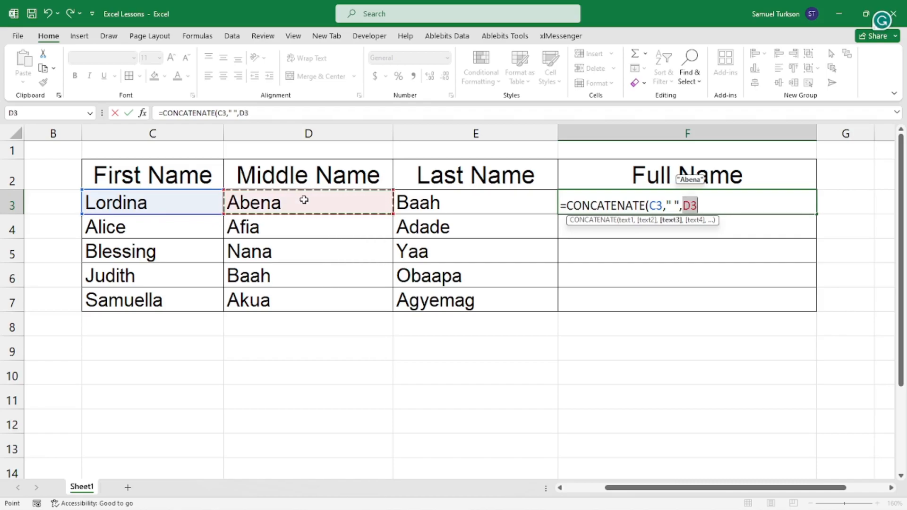
text(,)
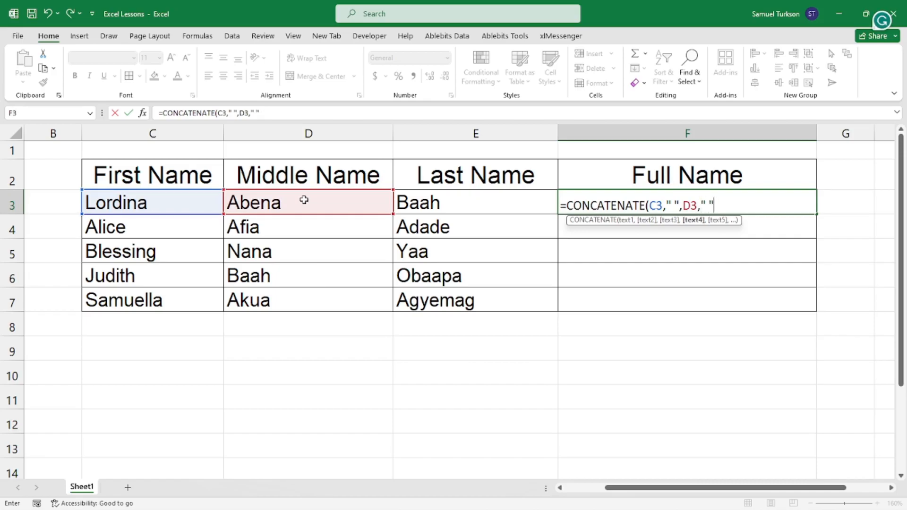
text(" ",)
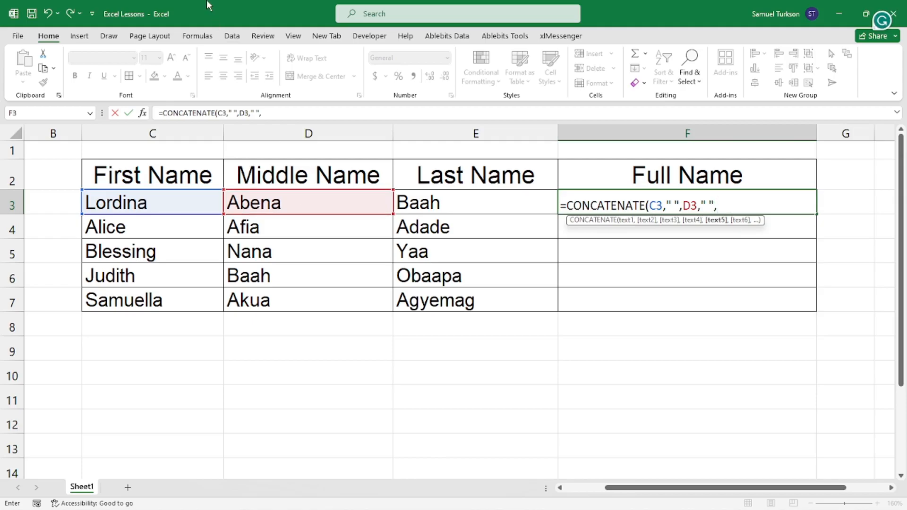
click(431, 204)
text())
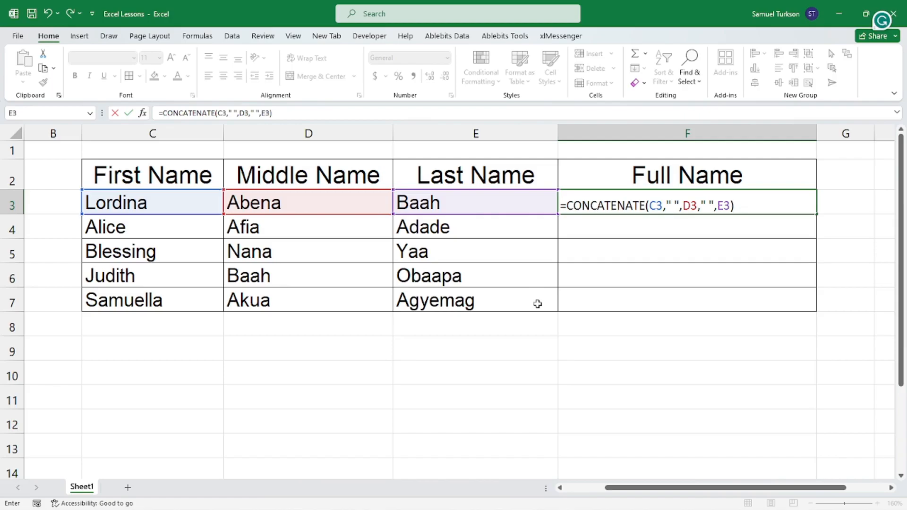
key(Return)
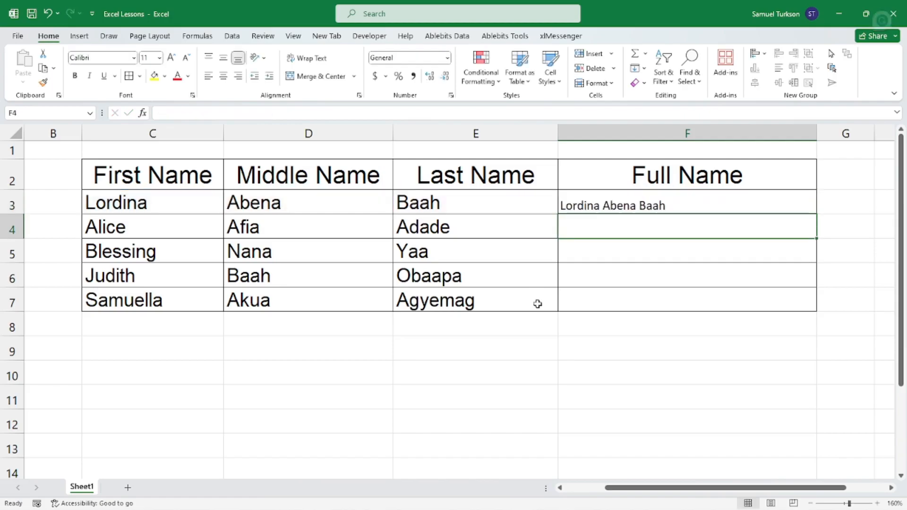
Increase the font size of the full name in F3 to 18
click(636, 204)
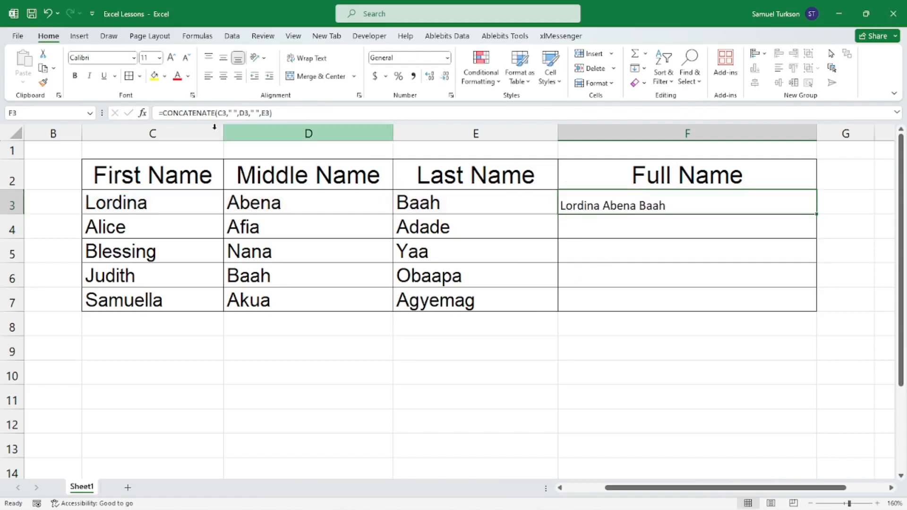
click(171, 58)
click(171, 58)
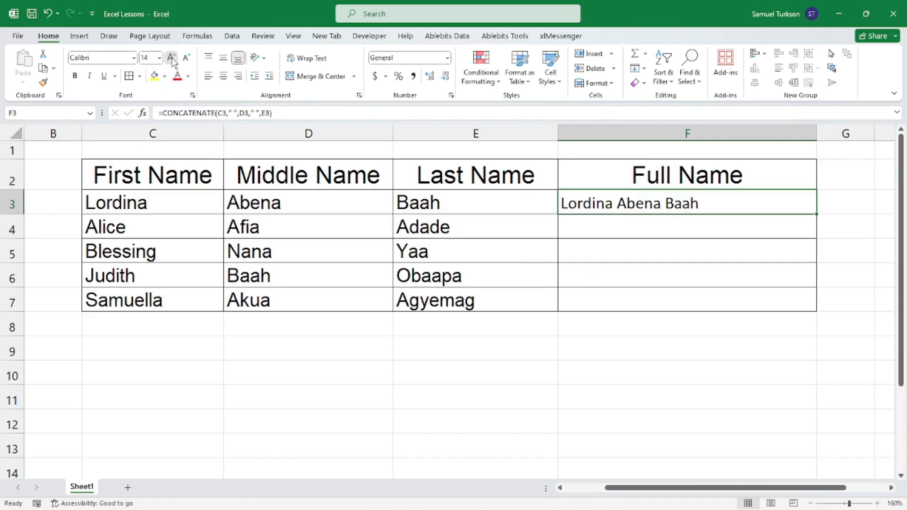
click(172, 58)
click(171, 58)
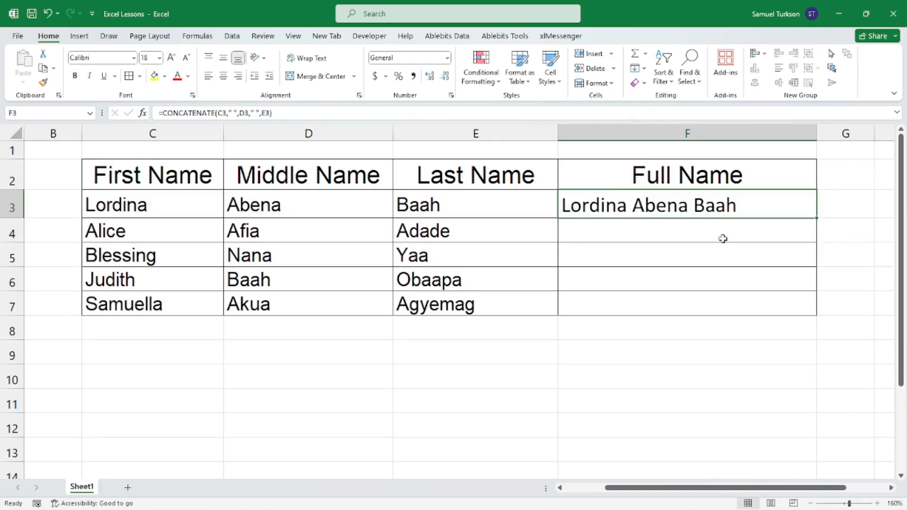
Copy the full-name formula from F3 down the Full Name column through F7
click(697, 236)
click(709, 211)
drag(817, 219, 817, 309)
click(770, 280)
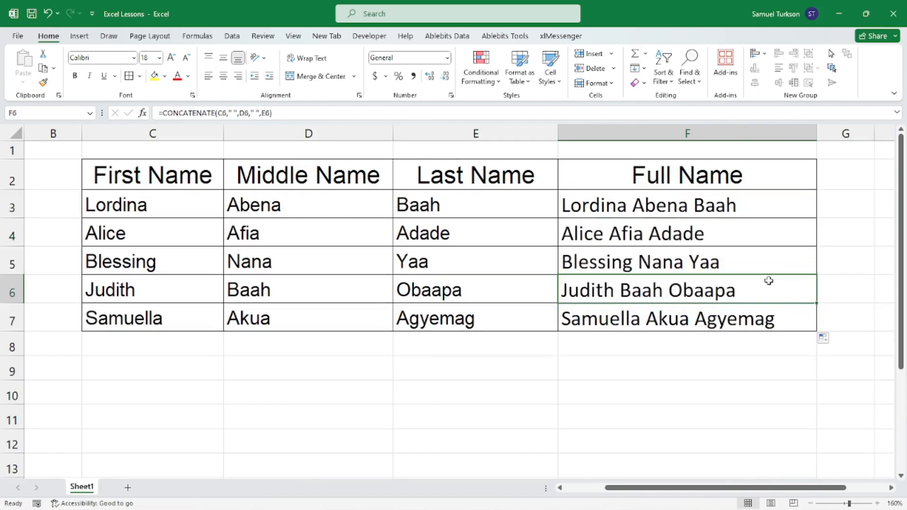
click(653, 213)
click(649, 257)
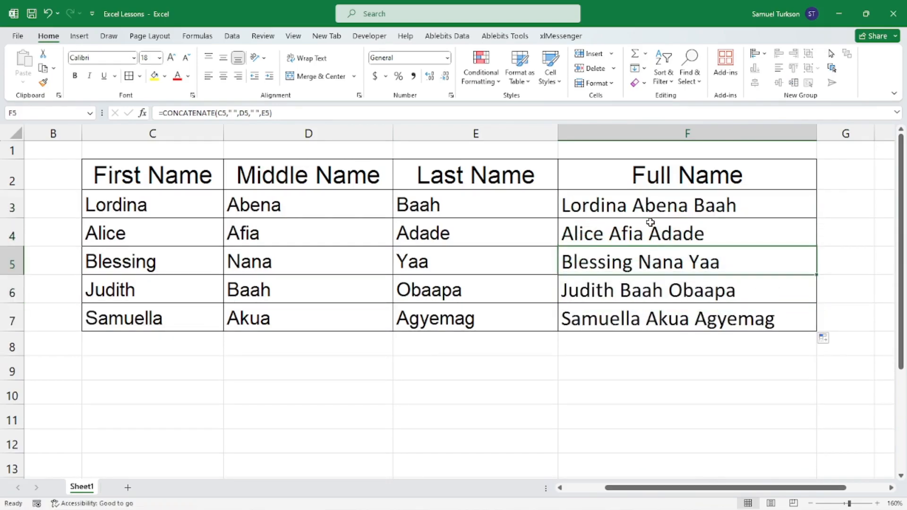
click(651, 224)
click(655, 198)
click(641, 256)
click(621, 214)
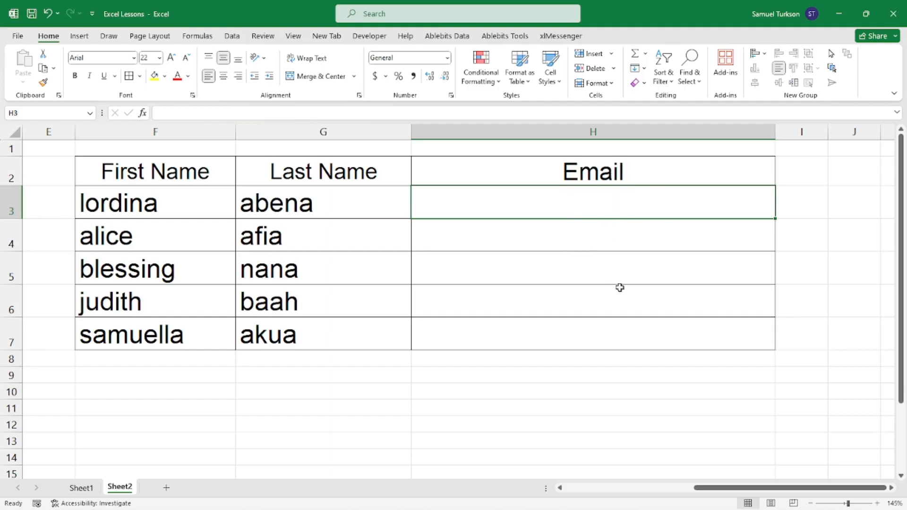
text(=CONCATENATE()
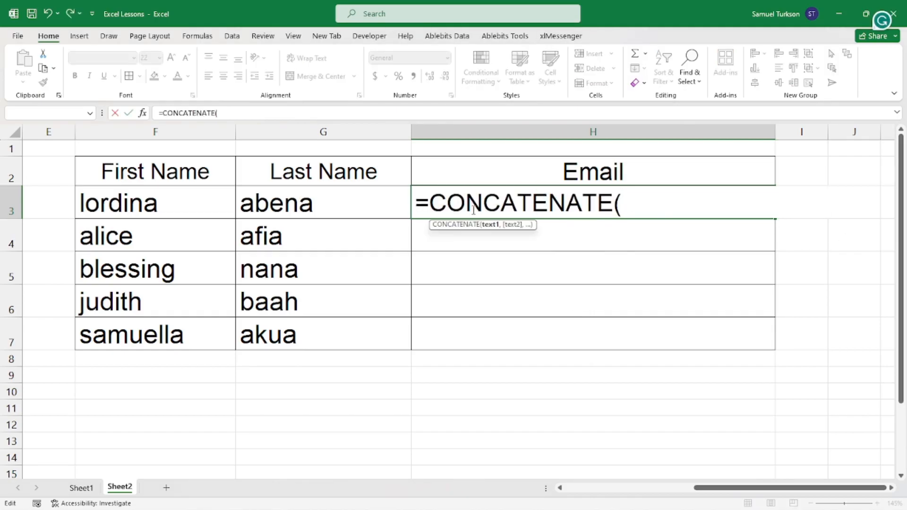
click(124, 204)
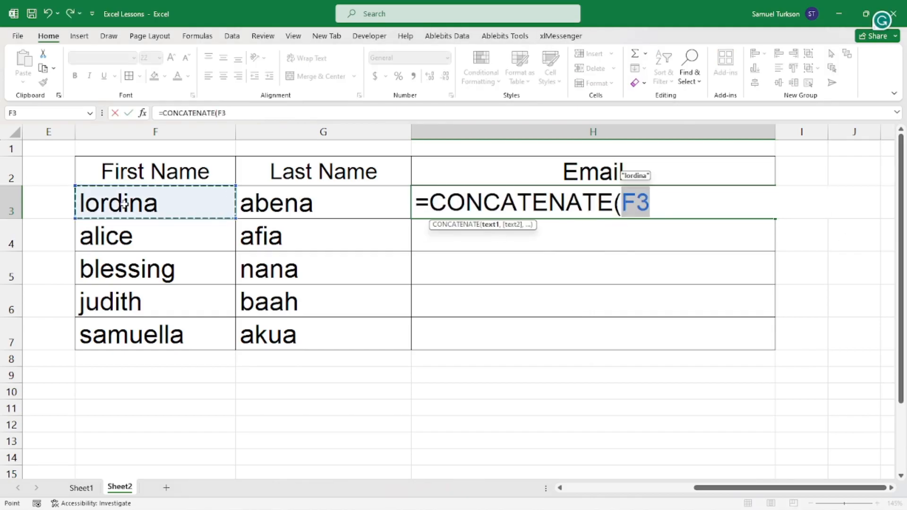
text(,)
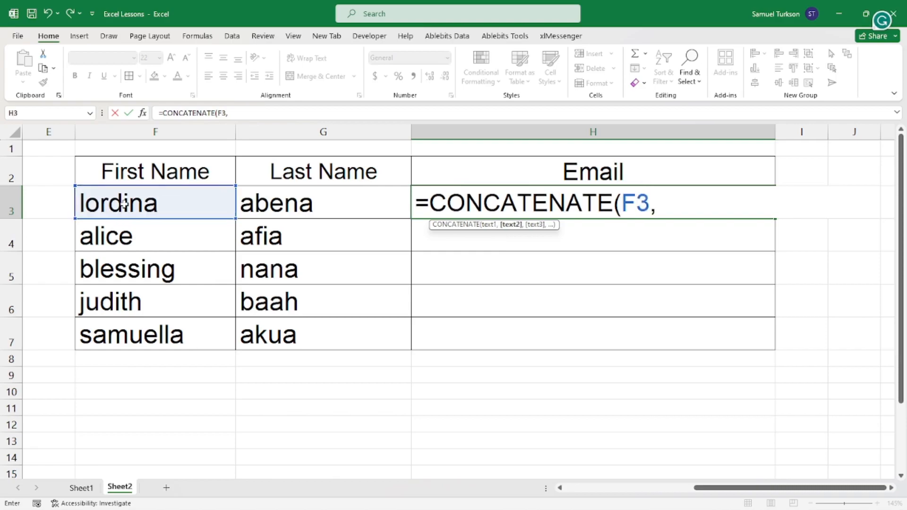
click(293, 200)
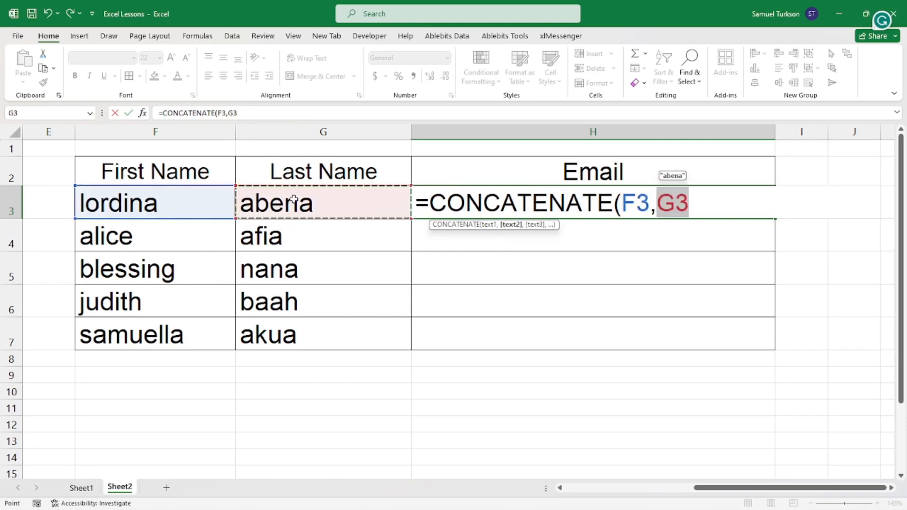
text(,)
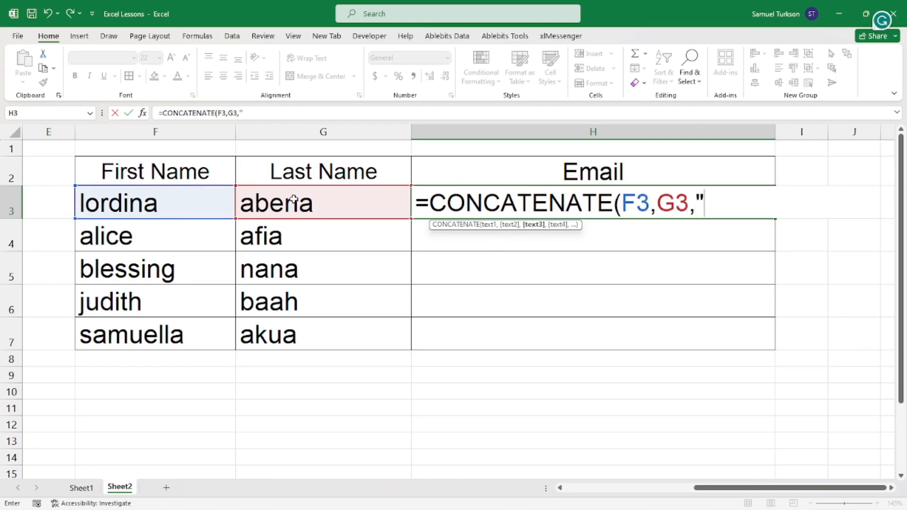
text("@)
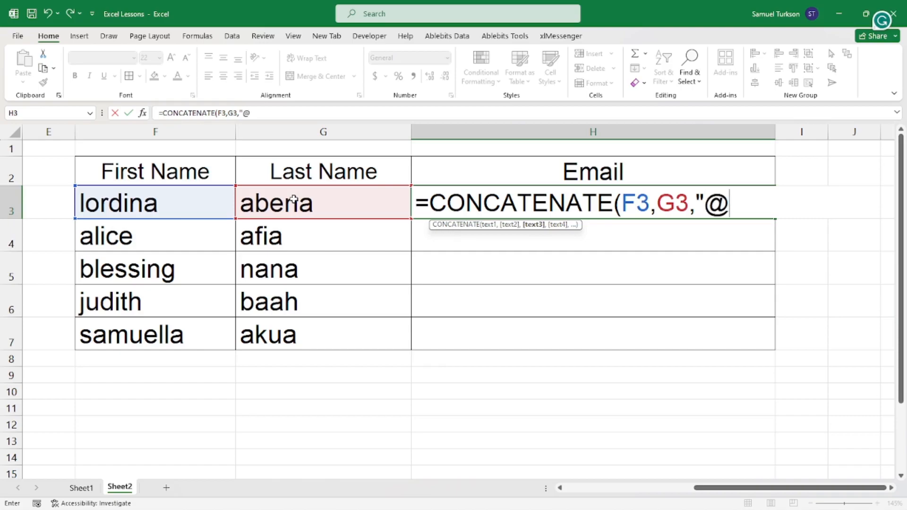
text(excel)
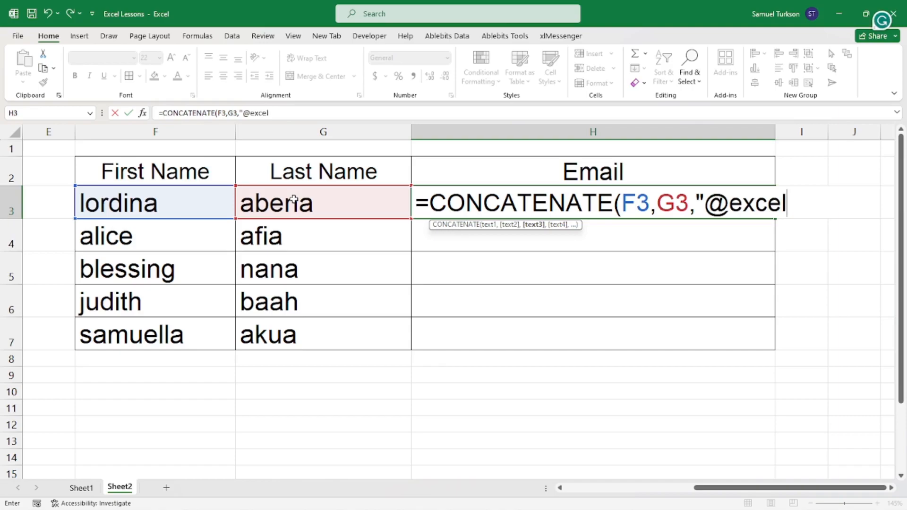
text(guru.com)
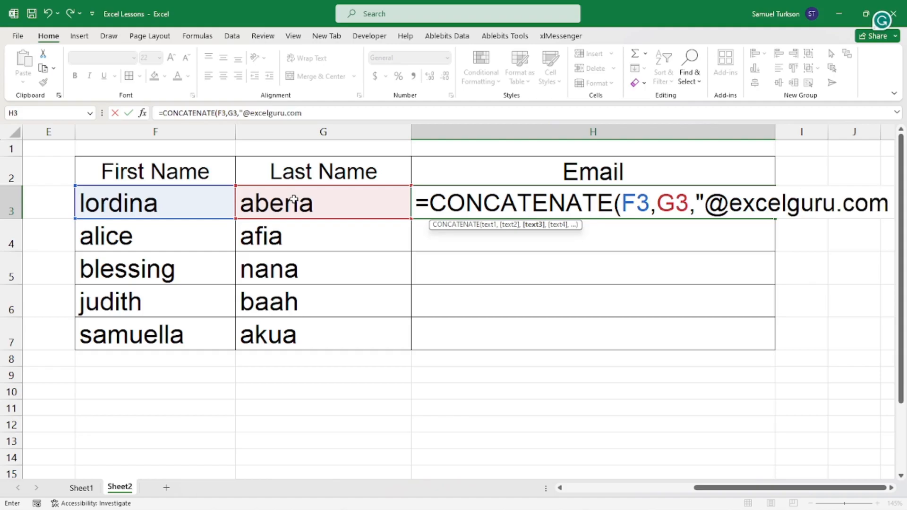
text())
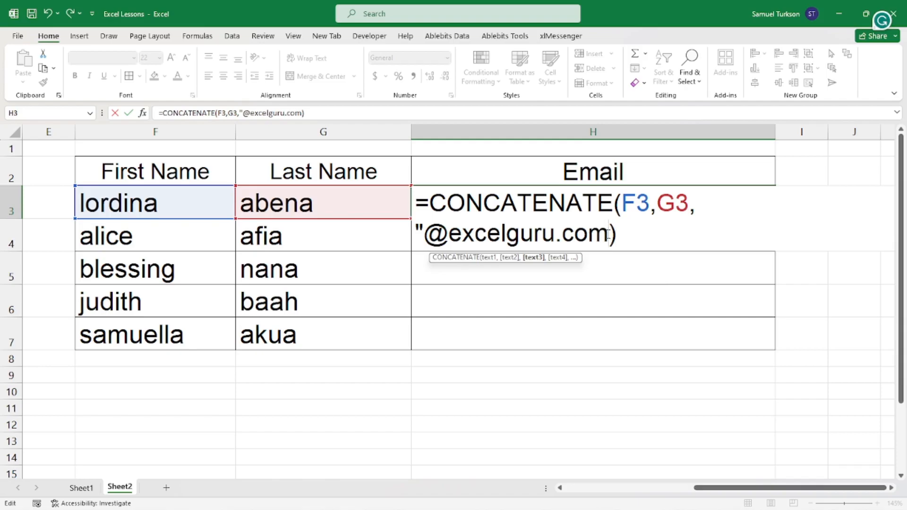
text(")
key(Return)
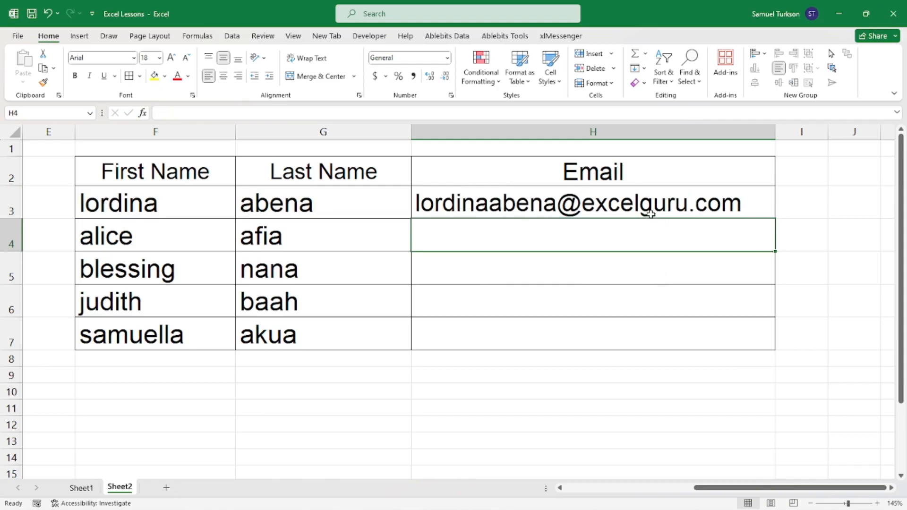
Copy the e-mail formula from H3 down the Email column through H7
click(661, 202)
drag(775, 221, 776, 346)
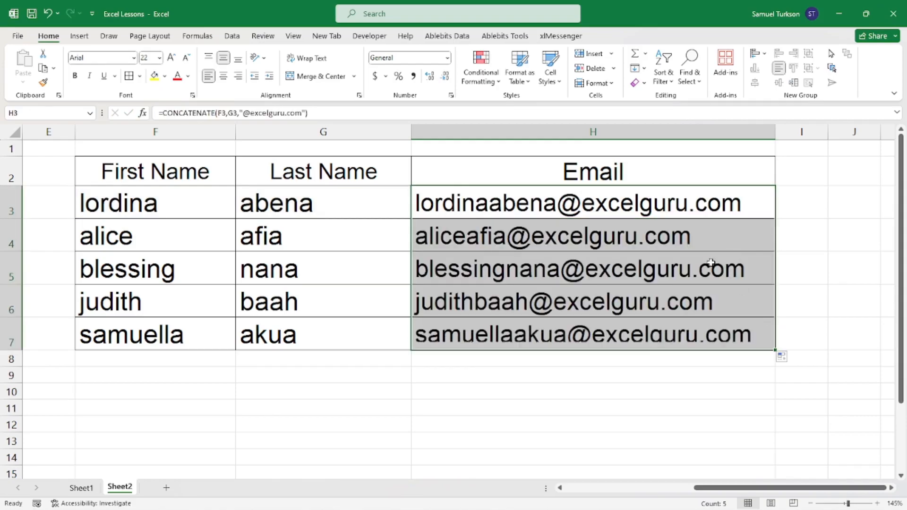
click(703, 260)
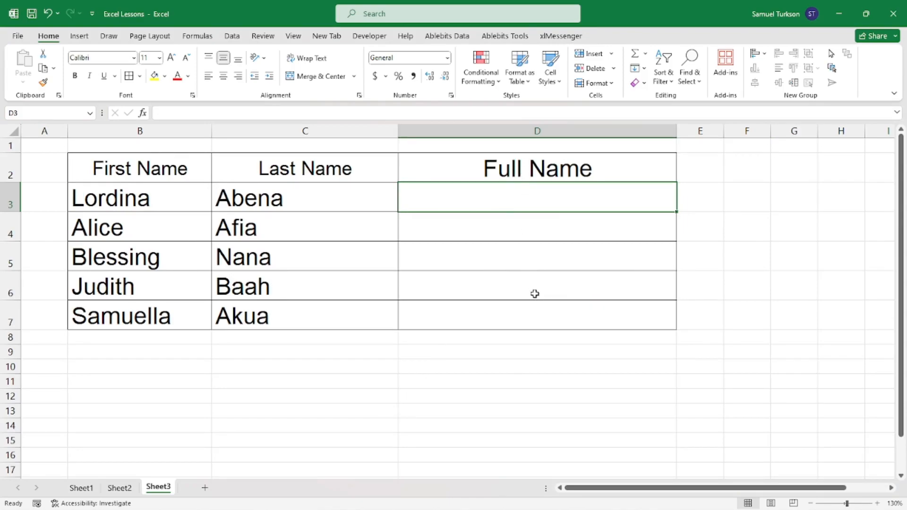
Enter the formula =B3&" "&C3 in D3 to join the first and last names with a space
text(=)
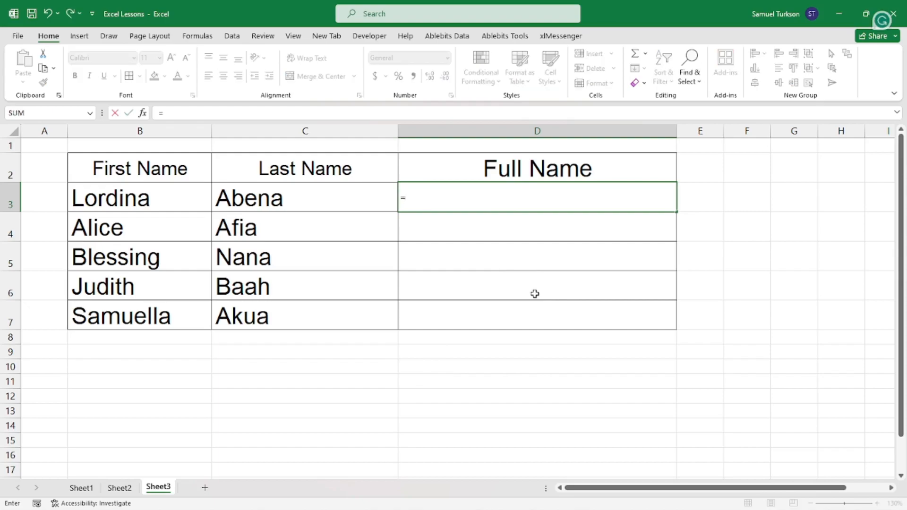
click(99, 200)
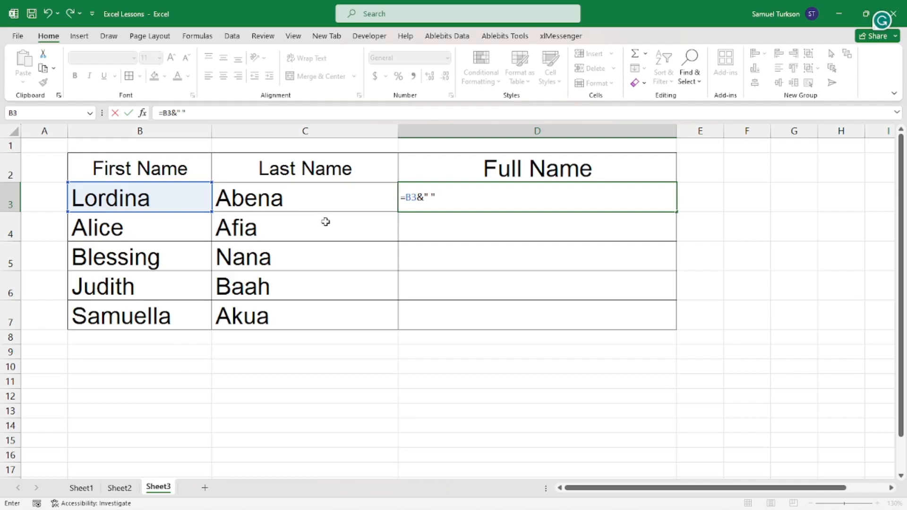
text(&)
click(295, 195)
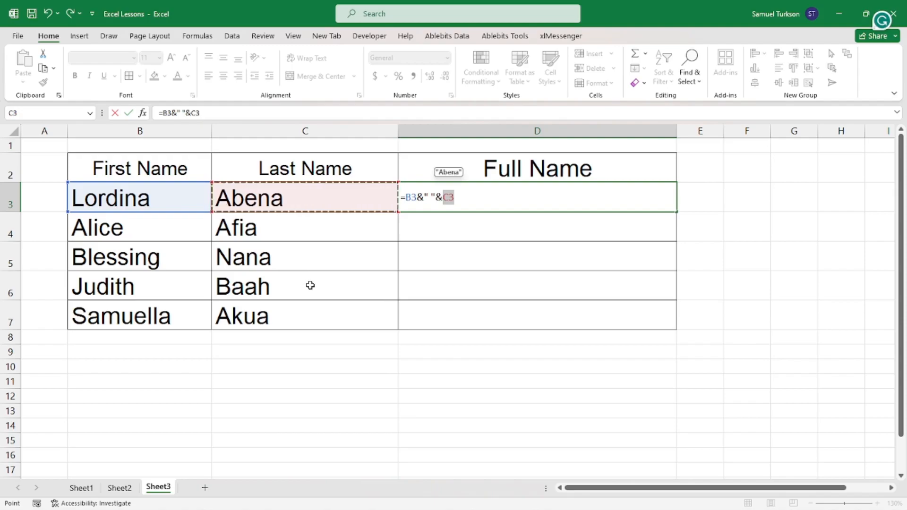
key(Return)
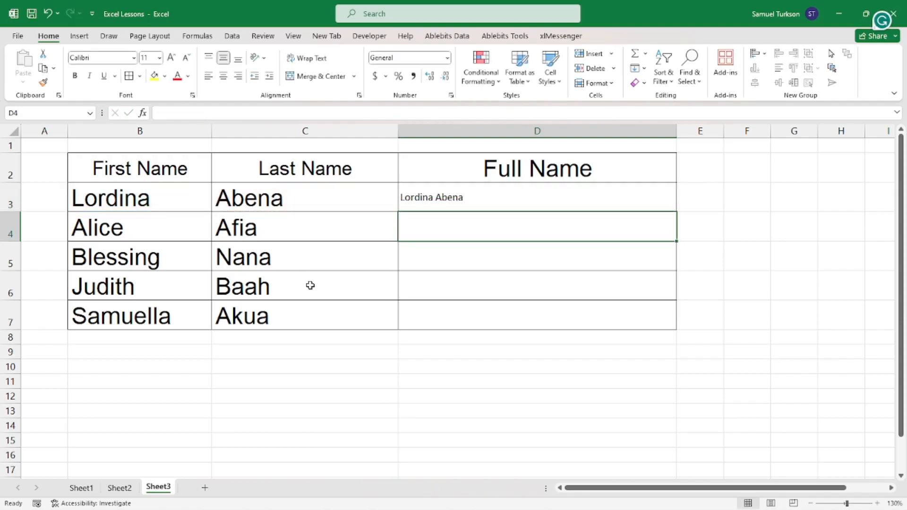
Copy the formula in D3 down through D7 and increase the font size of D3:D7 to 26
click(488, 196)
drag(676, 212, 661, 324)
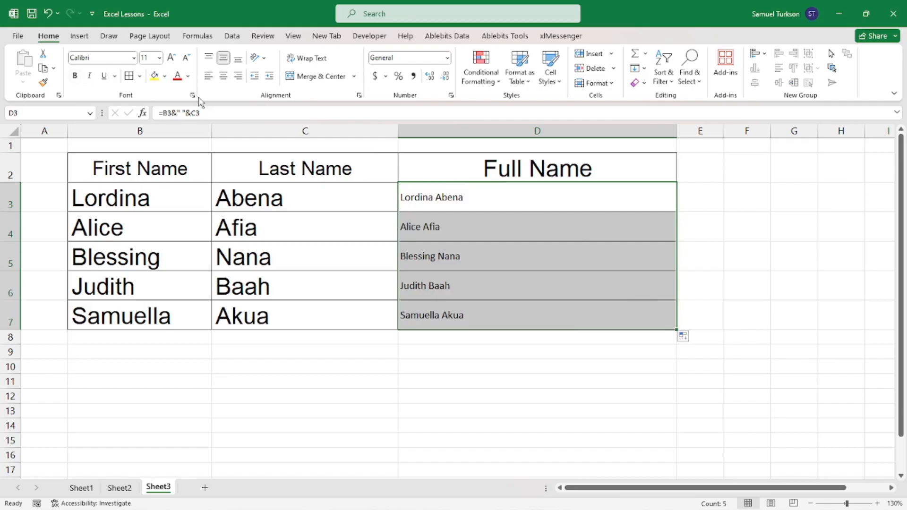
click(171, 58)
click(171, 57)
click(171, 57)
click(171, 58)
click(171, 57)
click(171, 58)
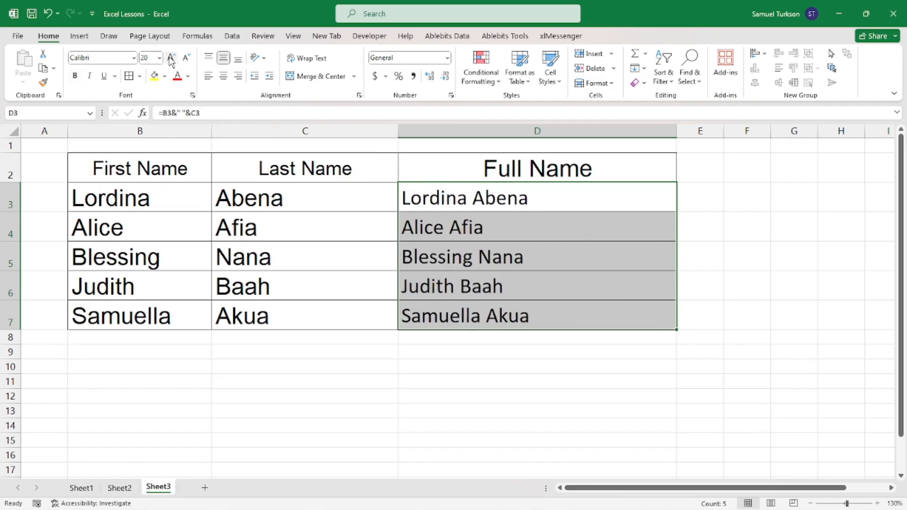
click(171, 57)
click(171, 58)
click(593, 308)
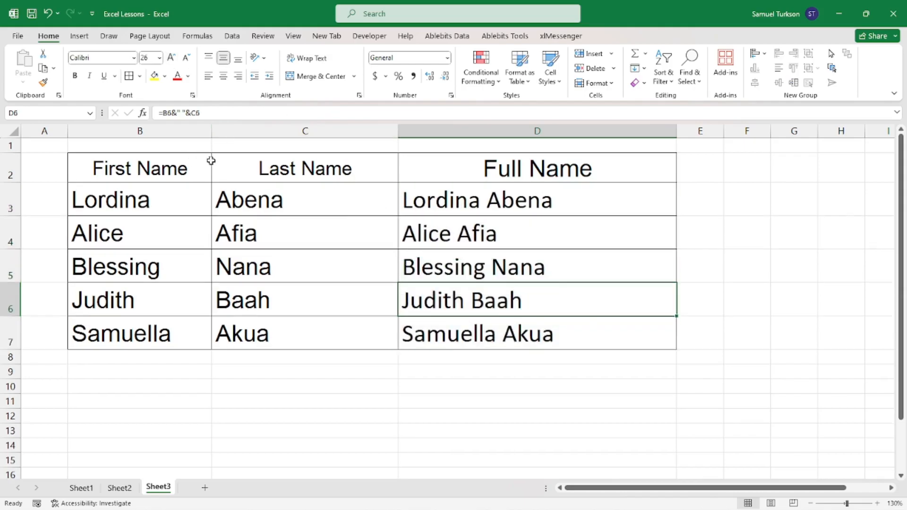